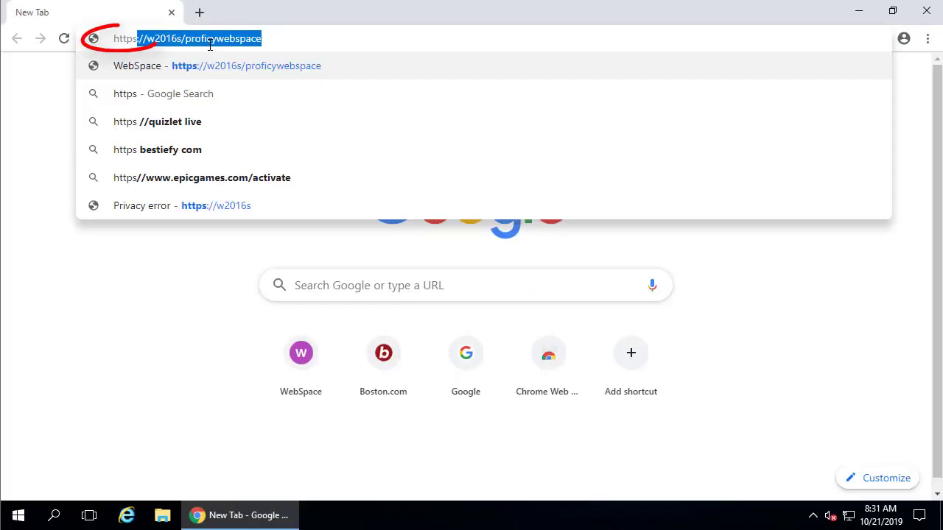
key("End")
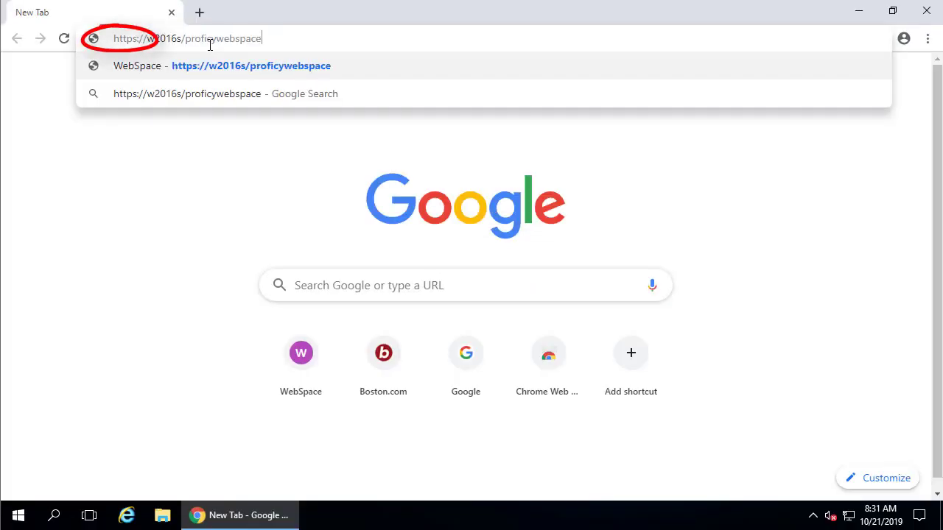
key("Return")
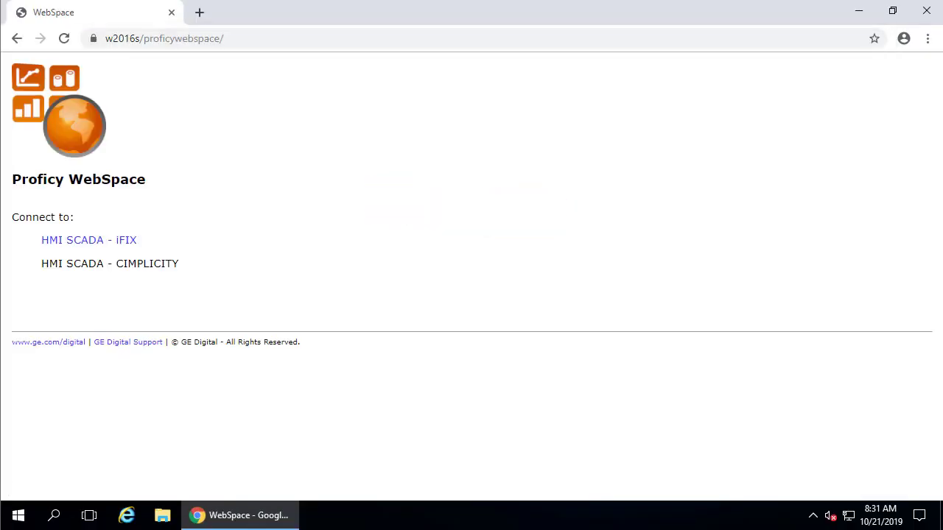
left_click(94, 40)
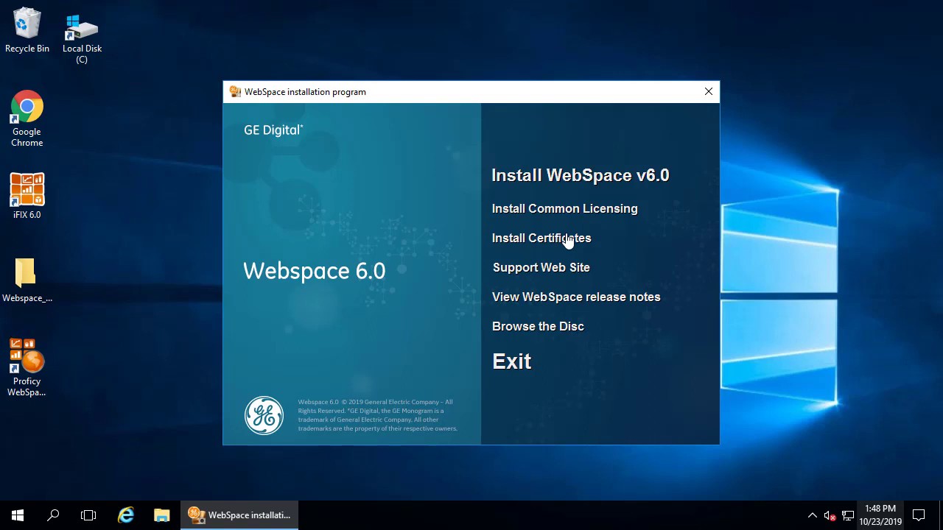
- Create and bind the WebSpace root and server certificates with the certificate configuration tool, and restart the IIS site
left_click(567, 237)
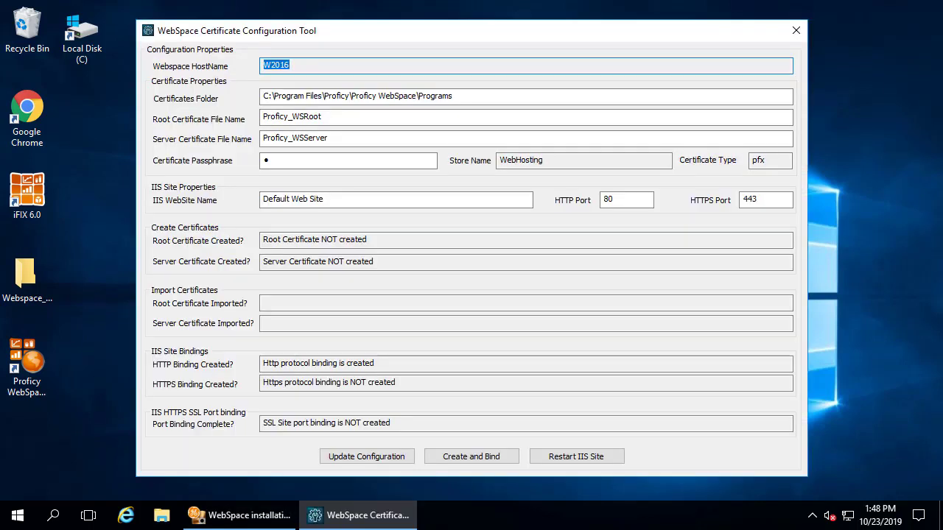
left_click(459, 456)
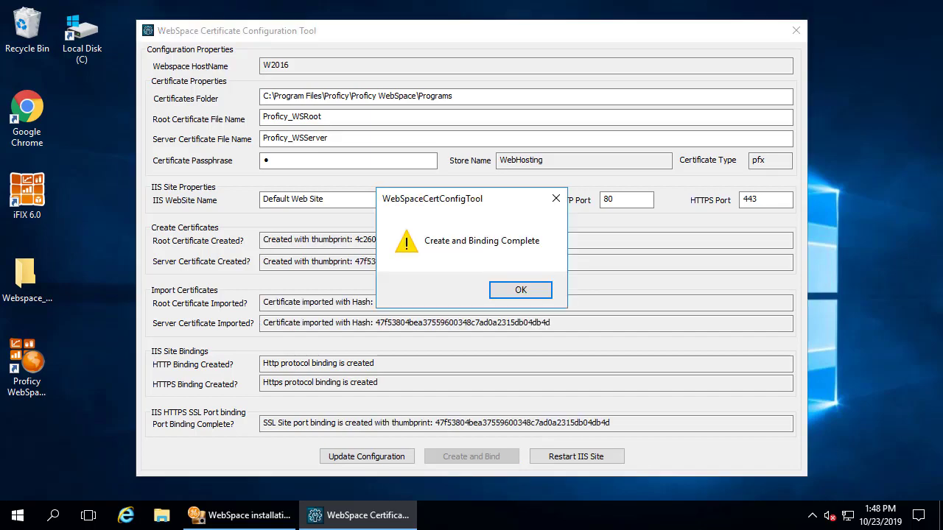
left_click(520, 290)
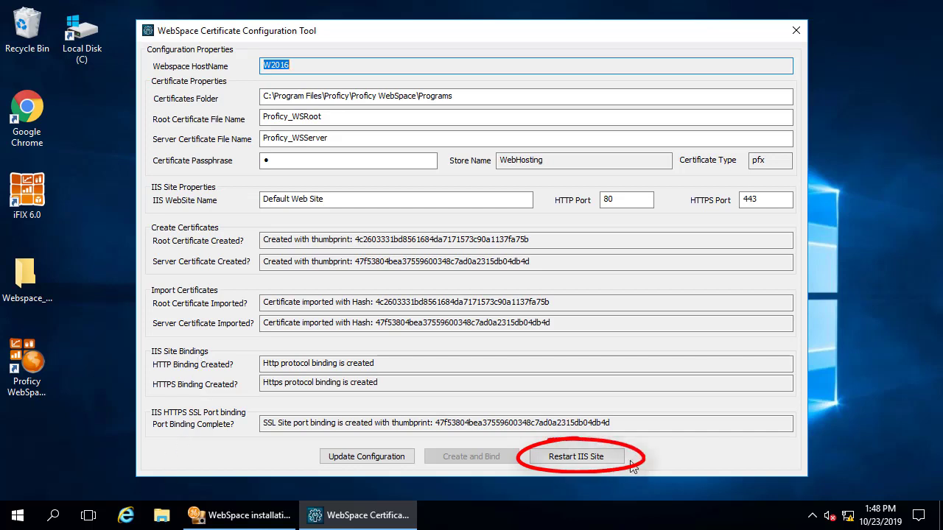
left_click(615, 458)
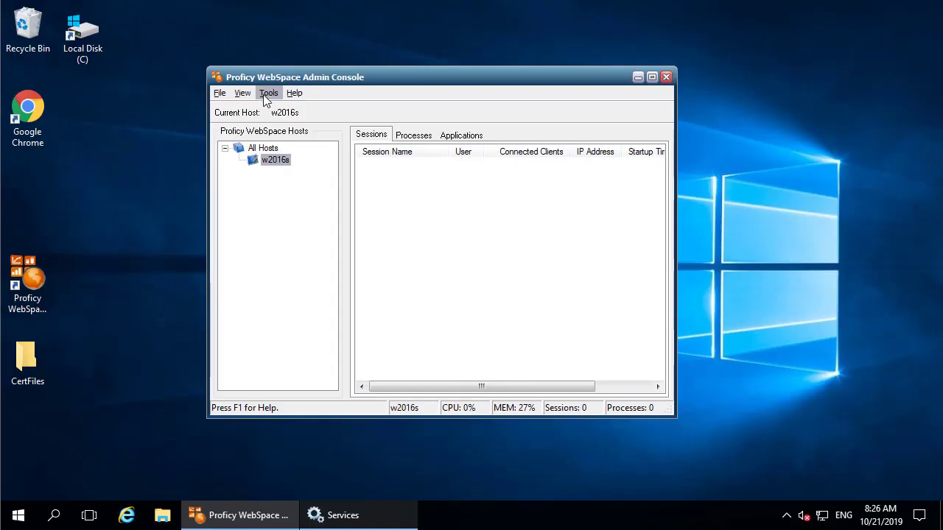
- In the w2016s host's security options, set the connection transport to Encrypted and the encryption to 56-bit DES
left_click(263, 94)
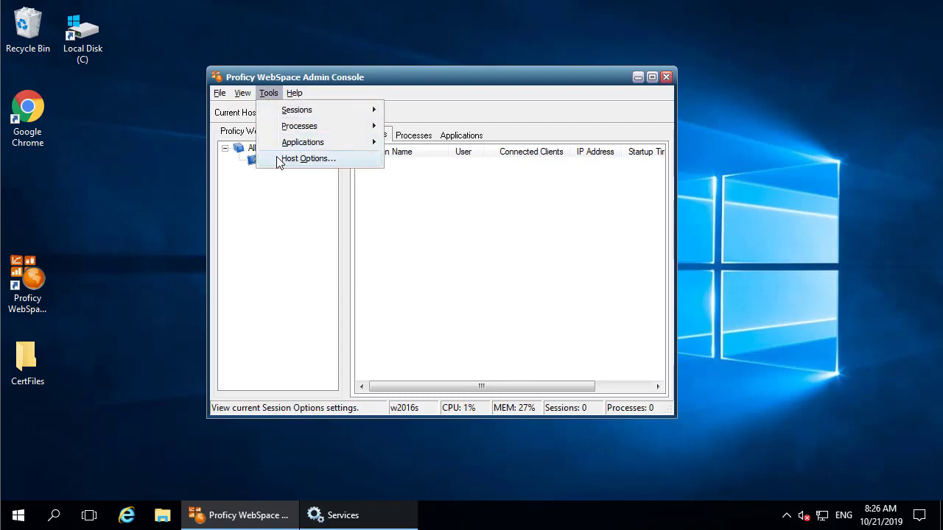
left_click(279, 159)
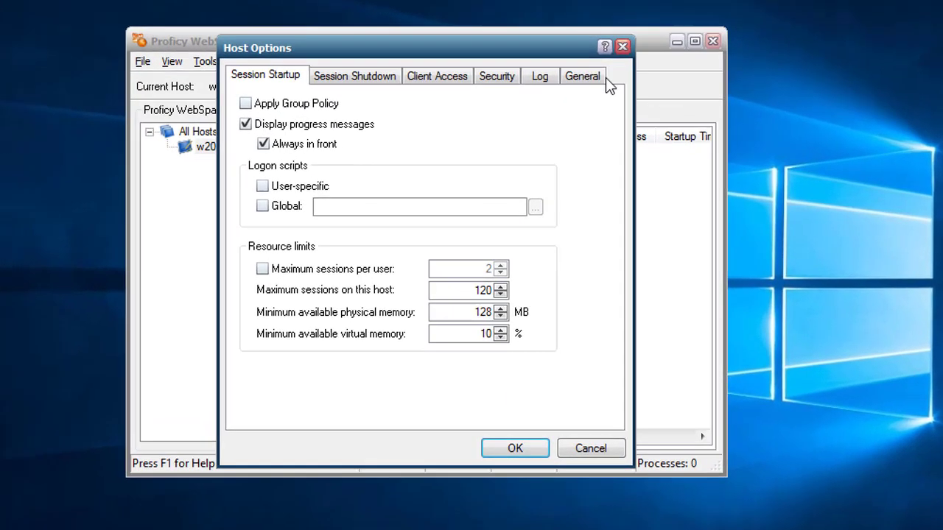
left_click(496, 76)
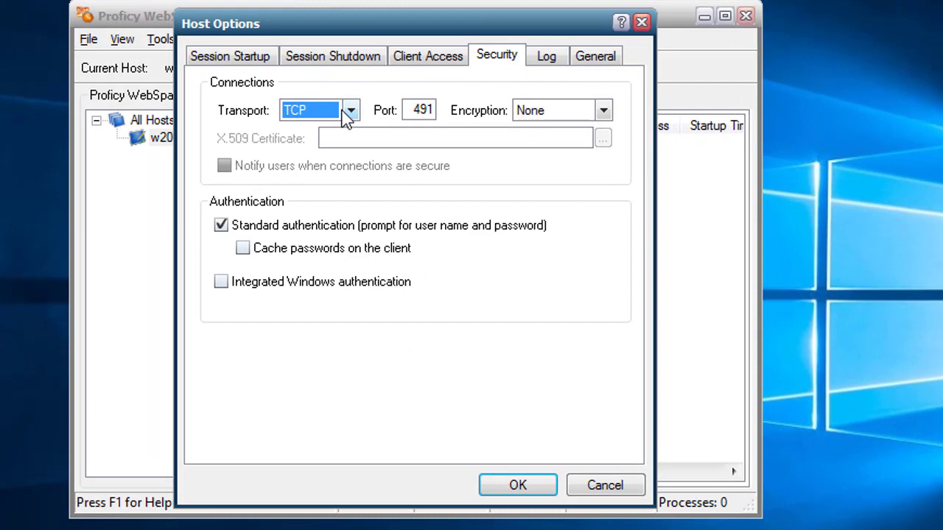
left_click(349, 112)
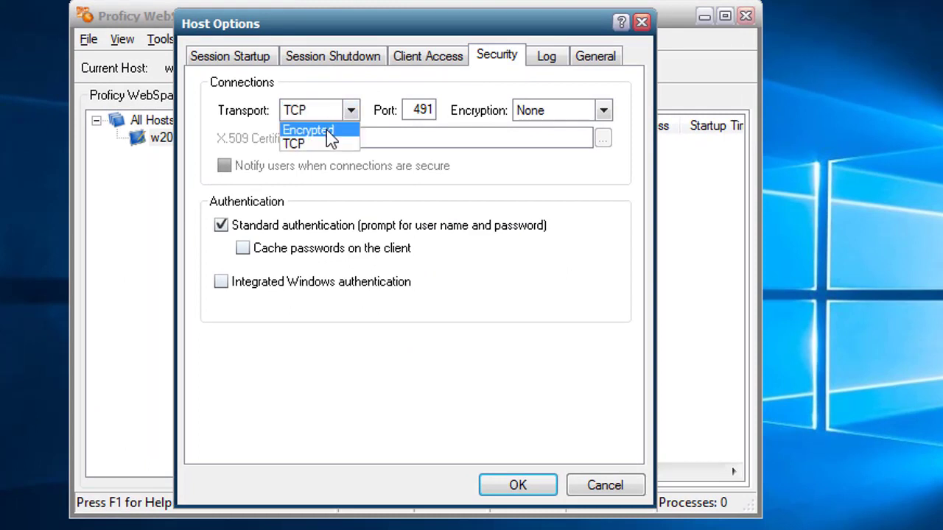
left_click(330, 137)
left_click(604, 112)
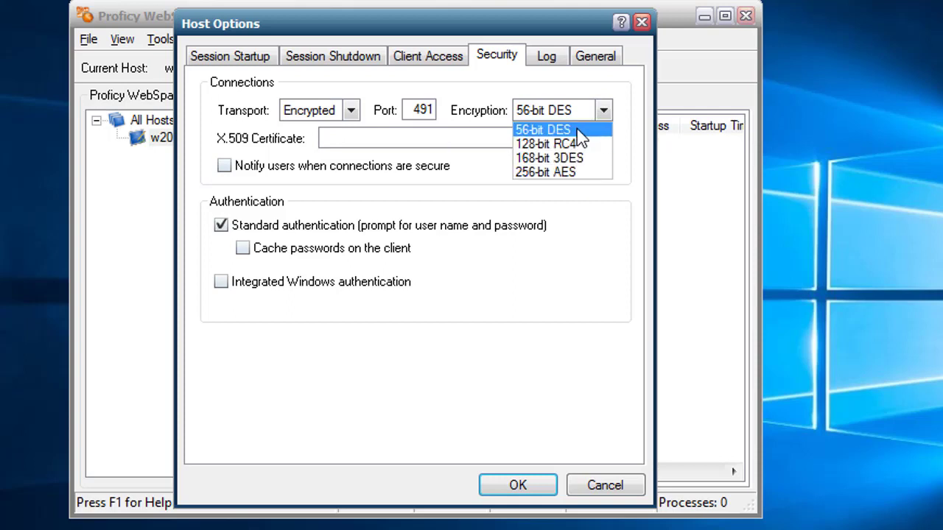
left_click(579, 131)
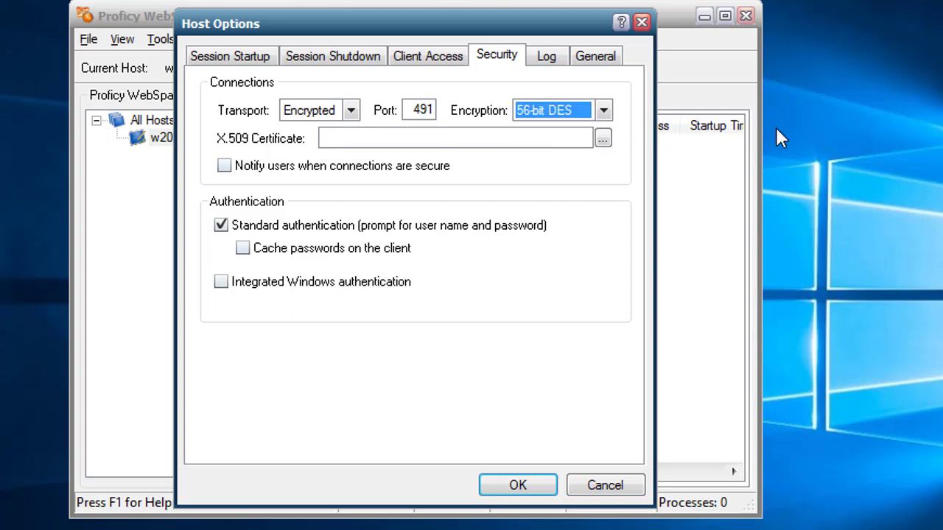
- Assign Proficy_WSServer.crt from the pki folder as the X.509 certificate and apply the host options
left_click(618, 139)
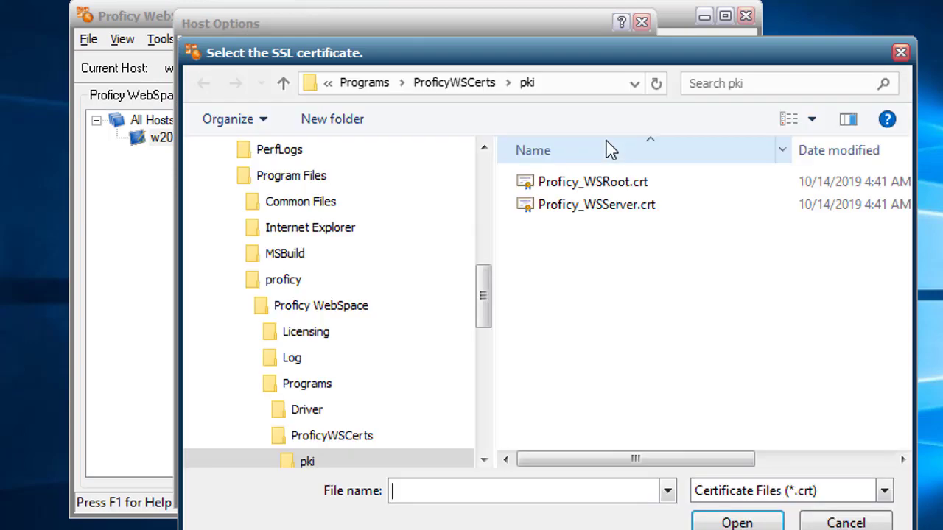
left_click(617, 206)
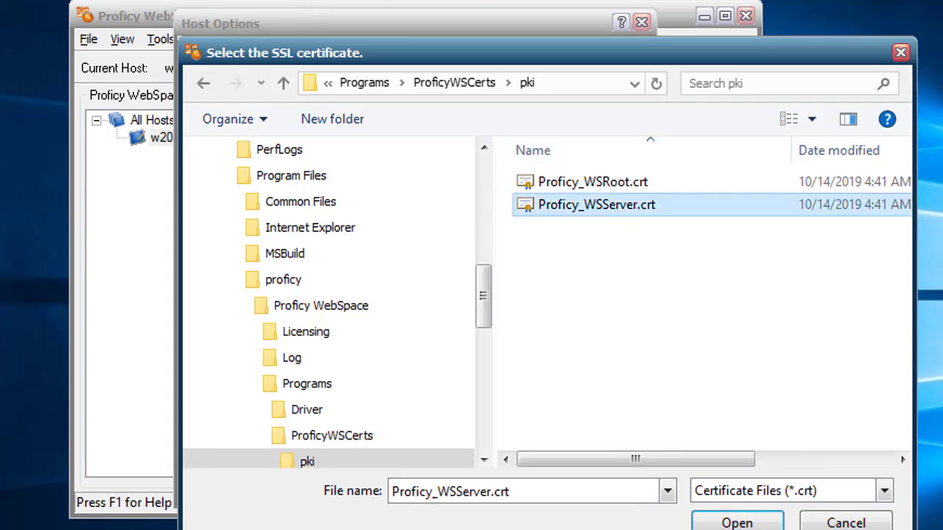
left_click(729, 522)
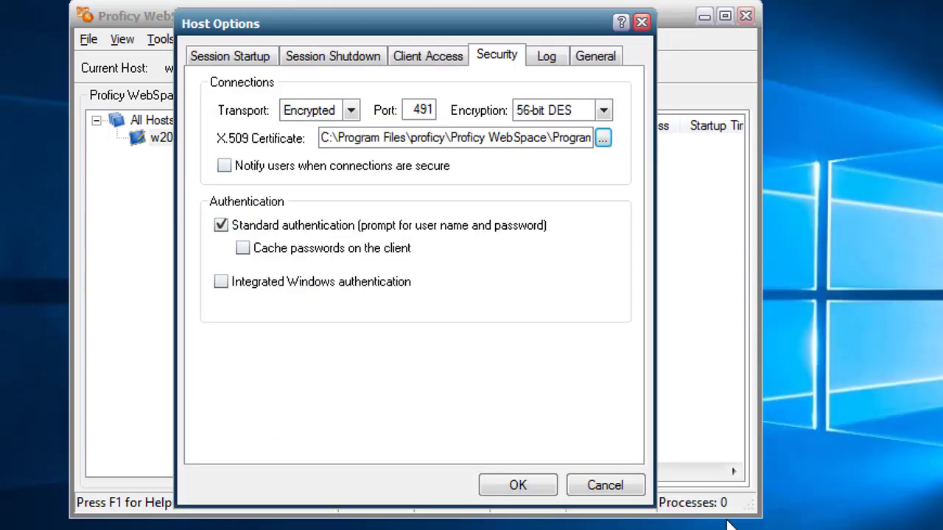
left_click(518, 485)
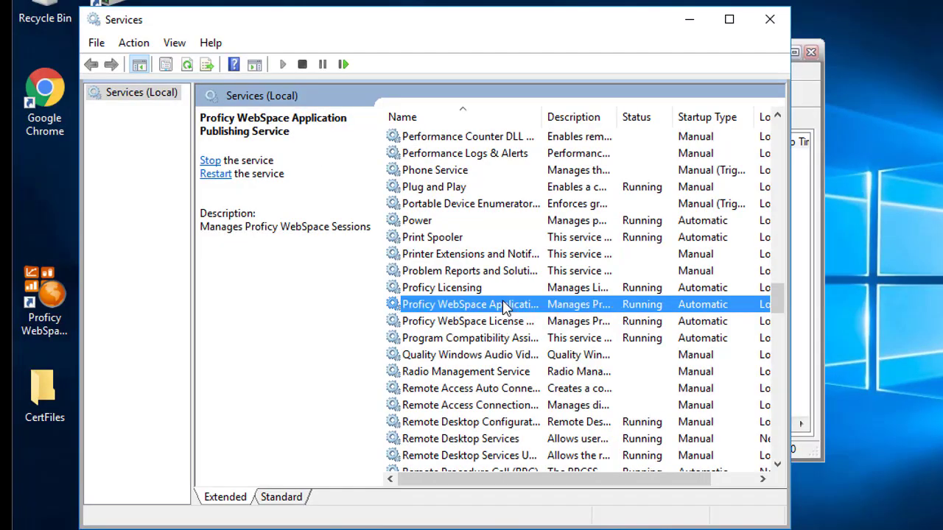
- Switch to Services and open the properties of the Proficy WebSpace Application Publishing Service
double_click(508, 304)
left_click(392, 343)
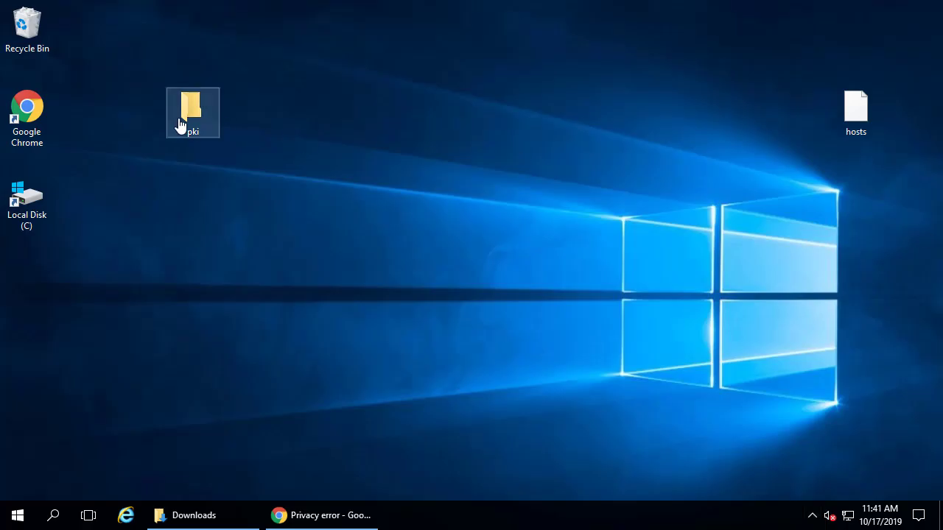
- Open the Proficy_WSRoot security certificate from the pki folder on the desktop
double_click(178, 117)
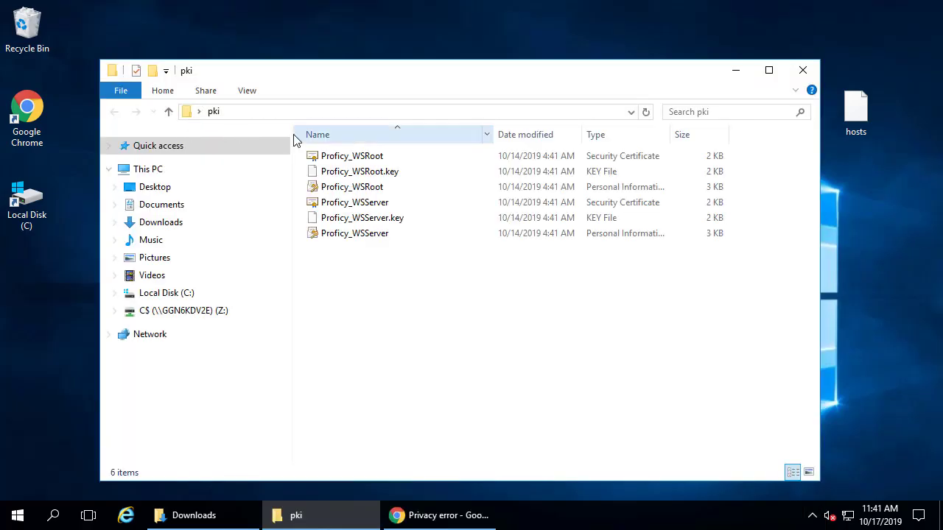
left_click(340, 159)
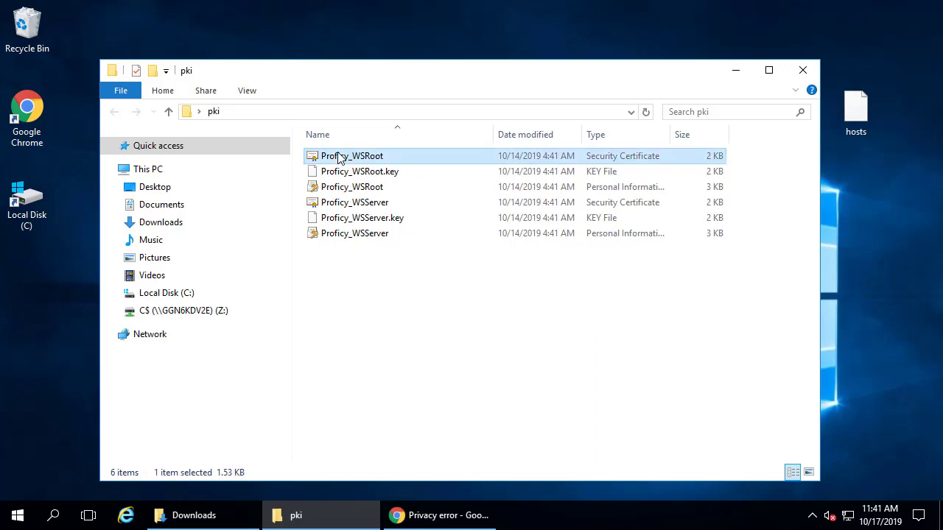
double_click(340, 159)
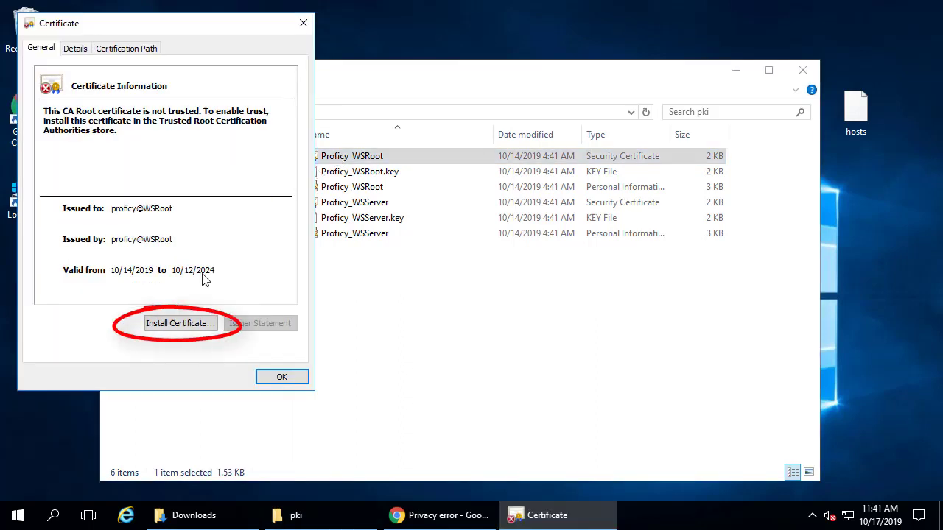
- Install the root certificate for Local Machine into the Trusted Root Certification Authorities store
left_click(178, 329)
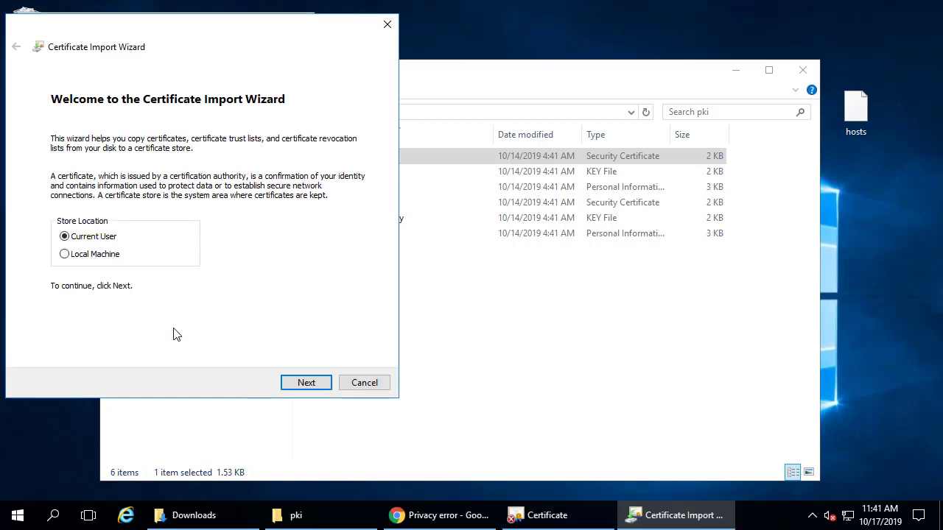
left_click(65, 254)
left_click(306, 384)
left_click(74, 192)
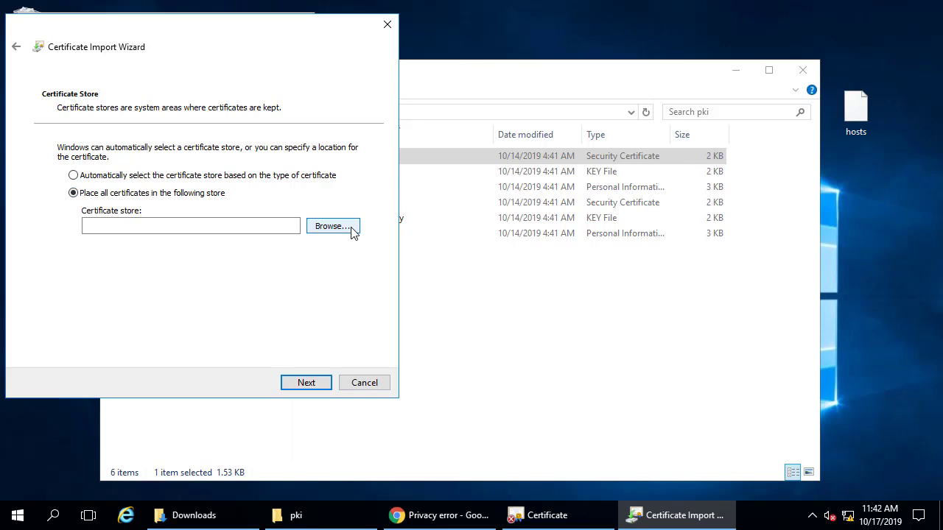
left_click(351, 229)
left_click(87, 116)
left_click(112, 212)
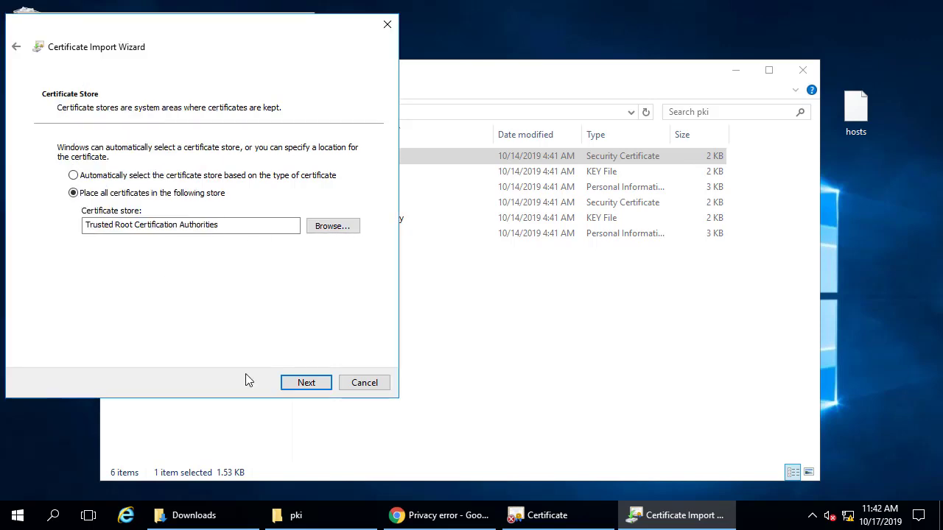
left_click(307, 386)
left_click(295, 384)
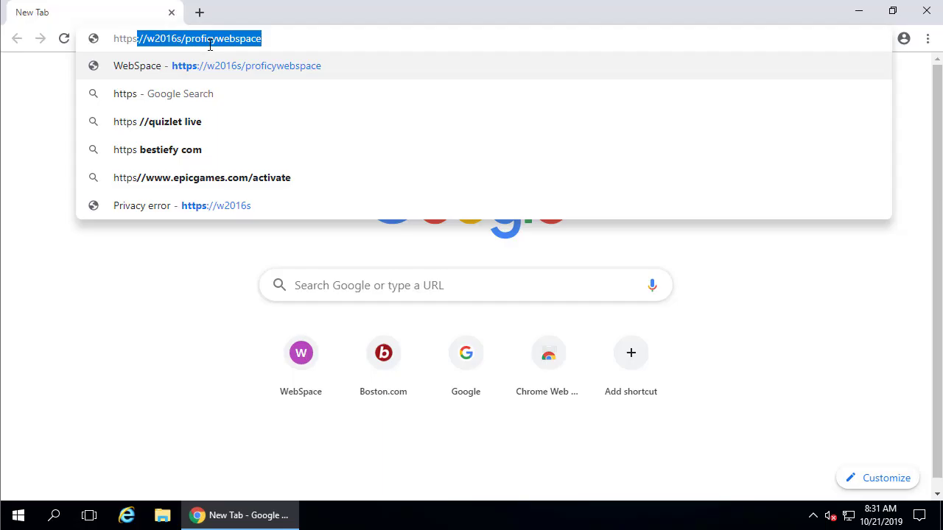
key("Right")
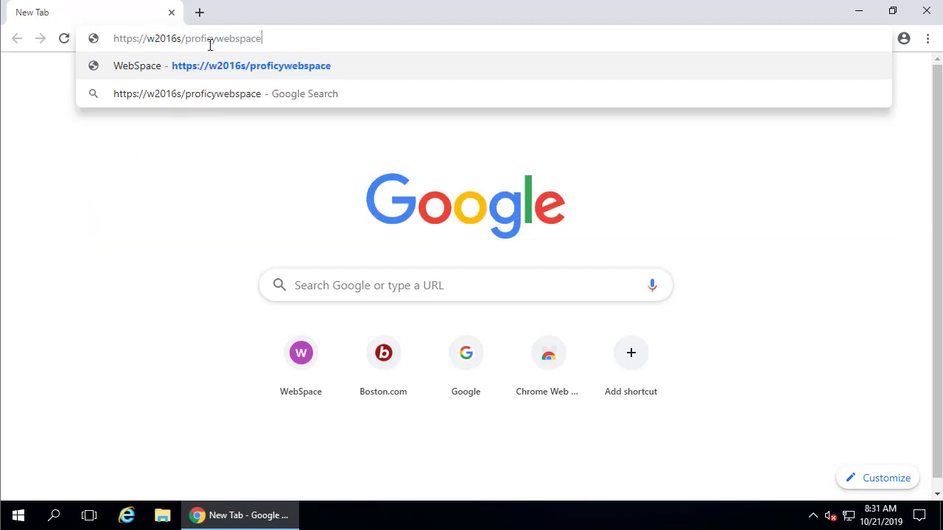